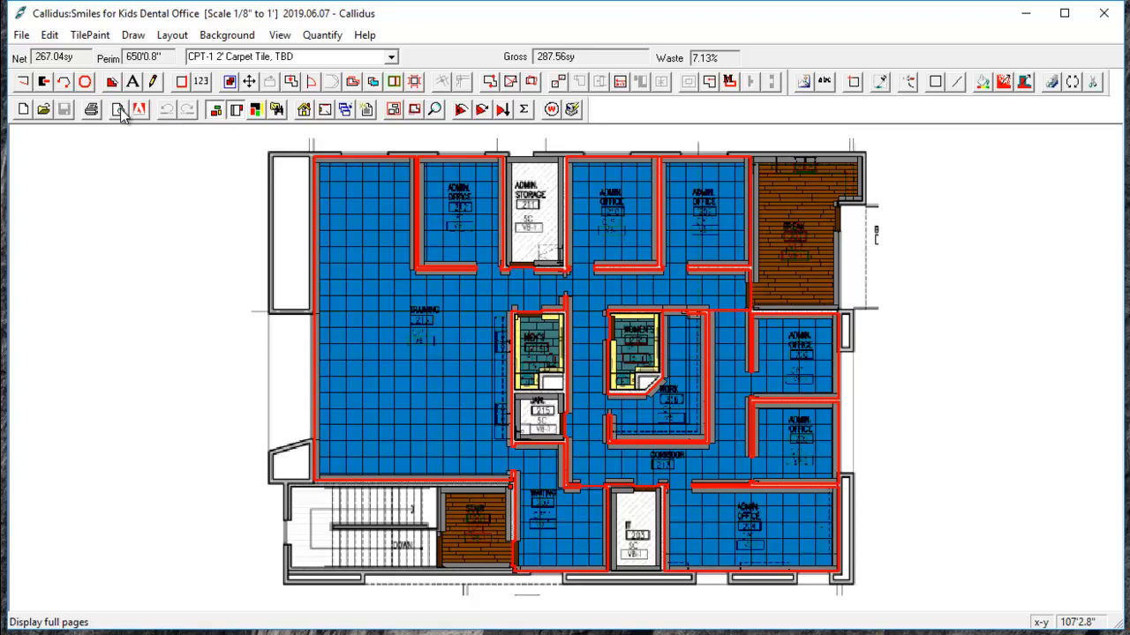
Preview the Colour Summary of FloorPlan report and zoom in on it.
left_click(118, 109)
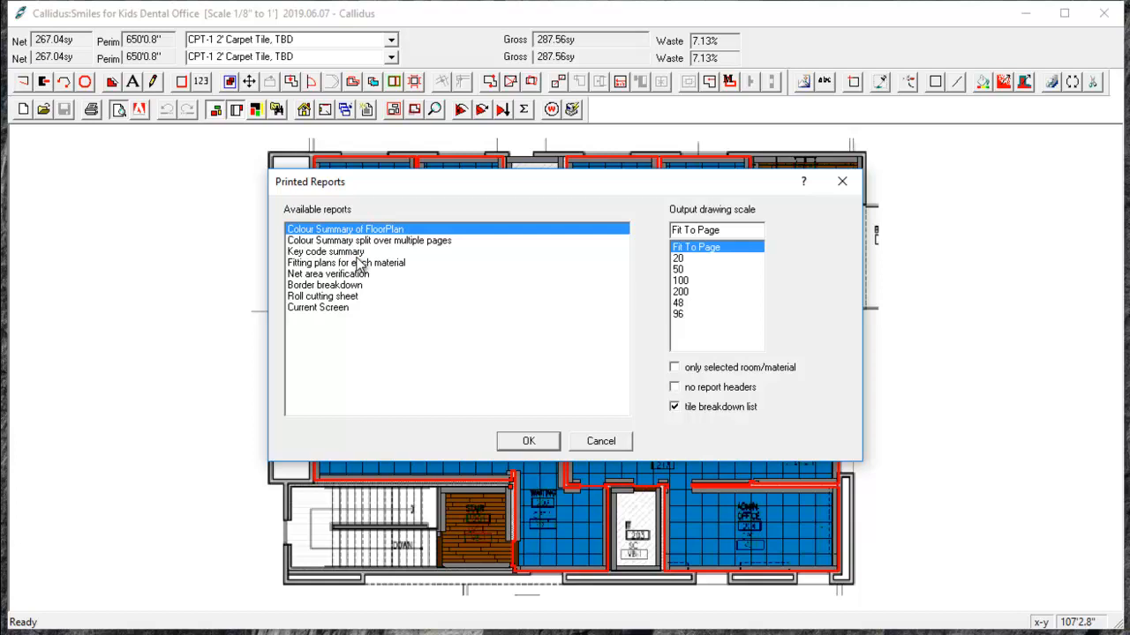
left_click(532, 447)
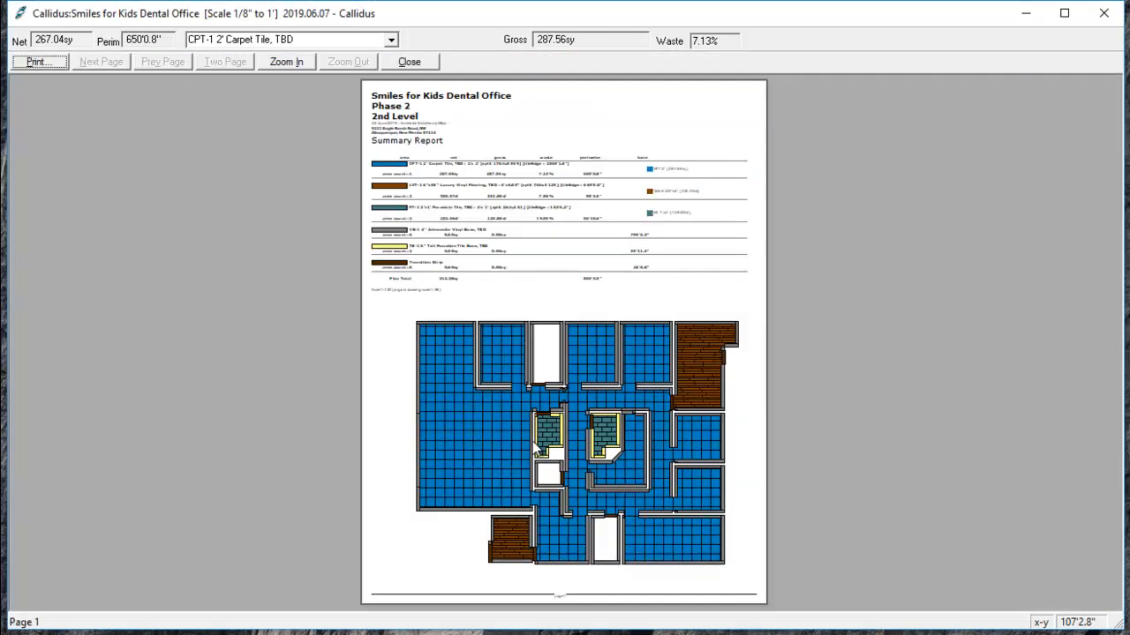
left_click(293, 63)
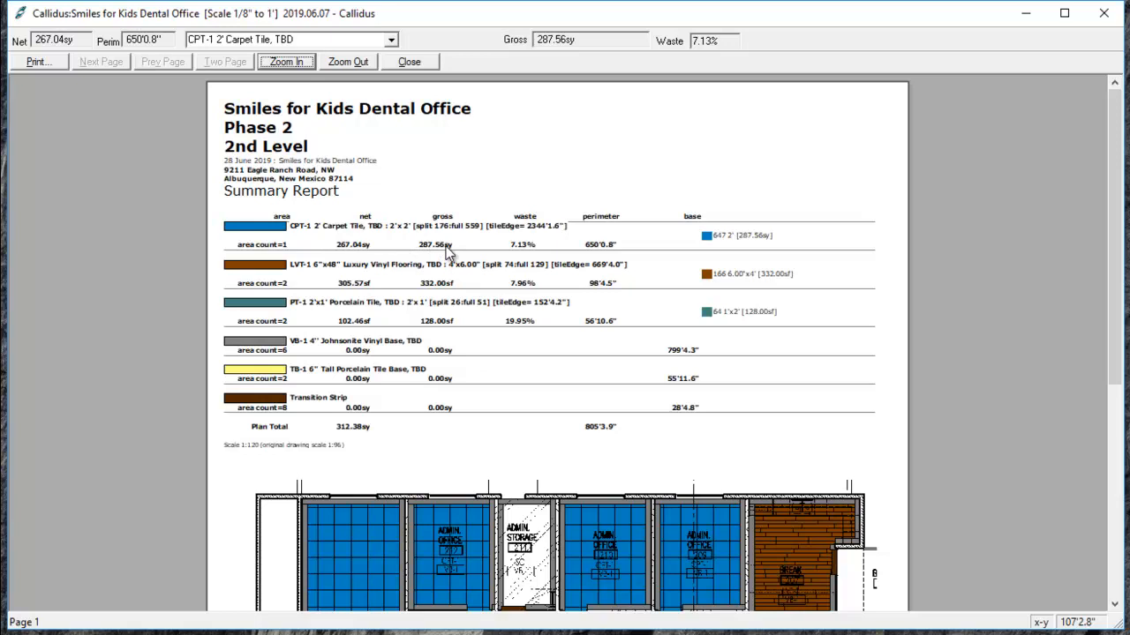
left_click(304, 67)
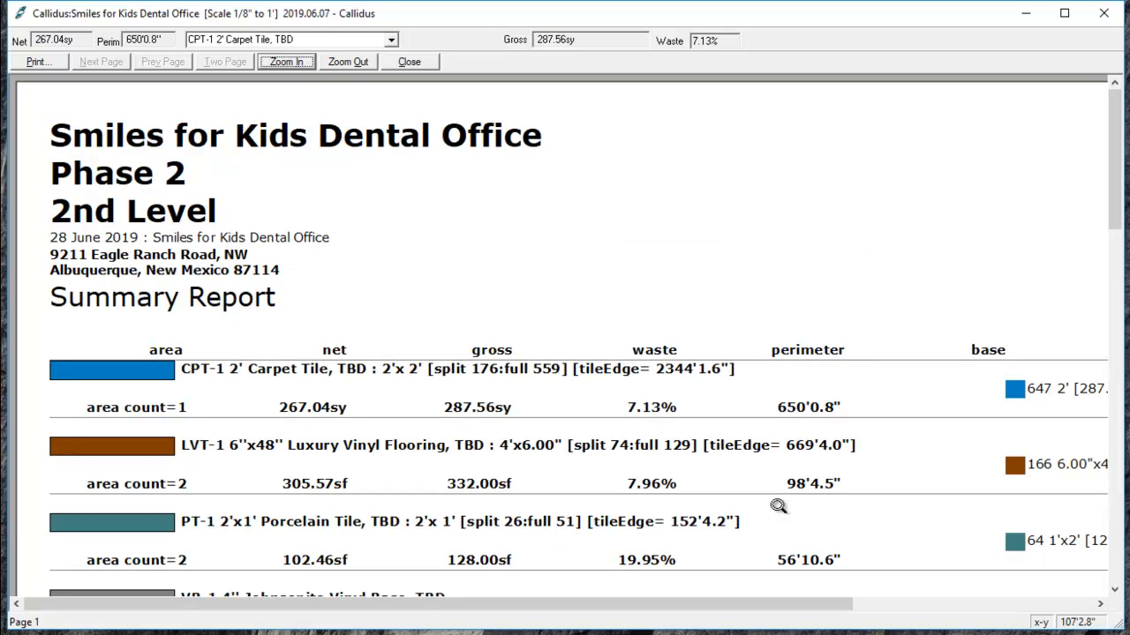
left_click_drag(688, 609, 748, 611)
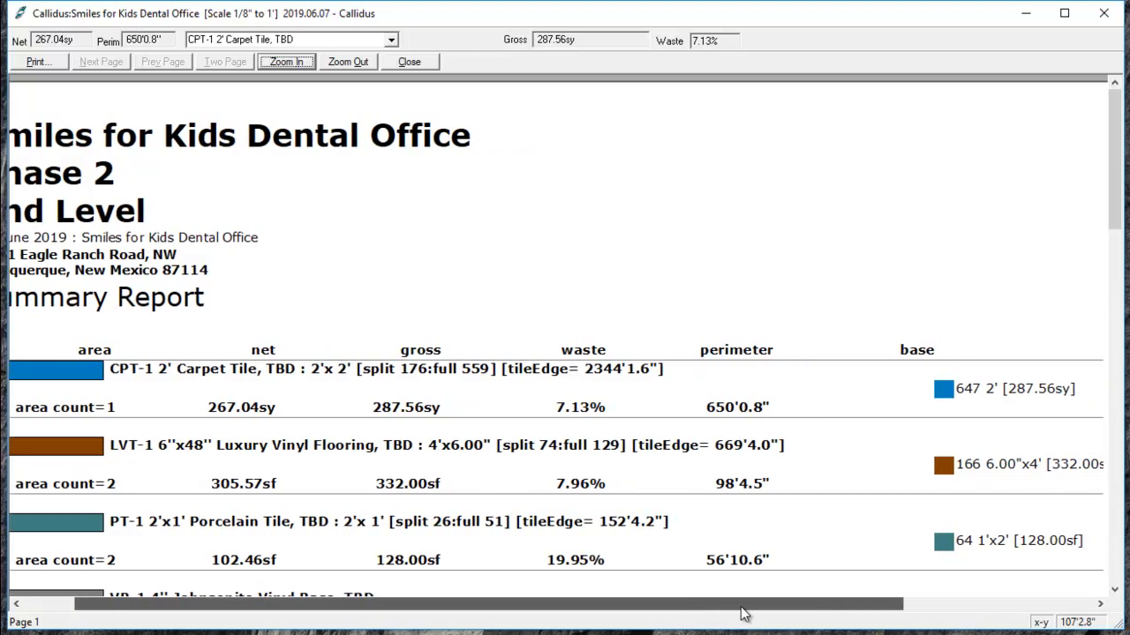
mouse_move(1117, 207)
left_mouse_down()
mouse_move(1124, 290)
mouse_move(1114, 284)
left_mouse_up()
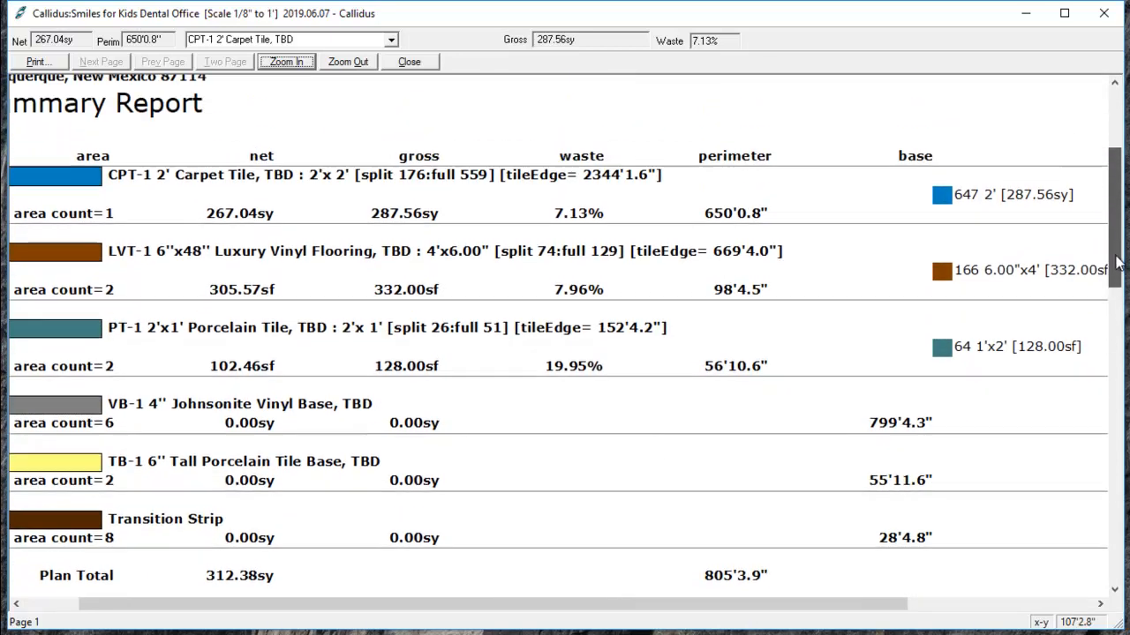
left_click_drag(1113, 293, 1113, 251)
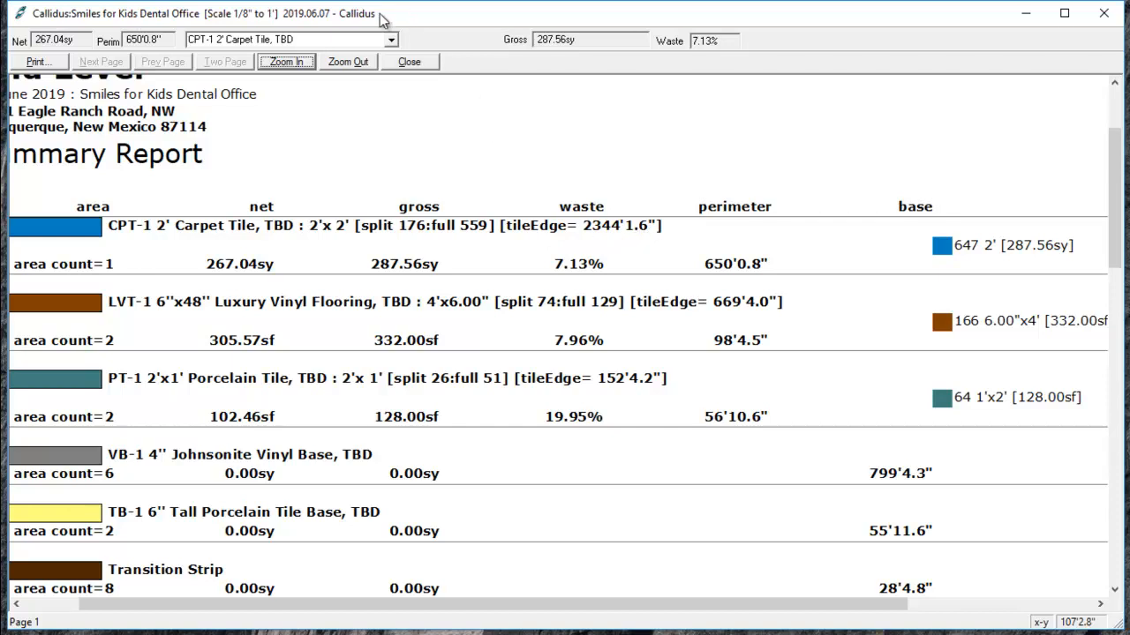
Leave the preview and lay Sheet material over the carpeted floor area.
left_click(409, 61)
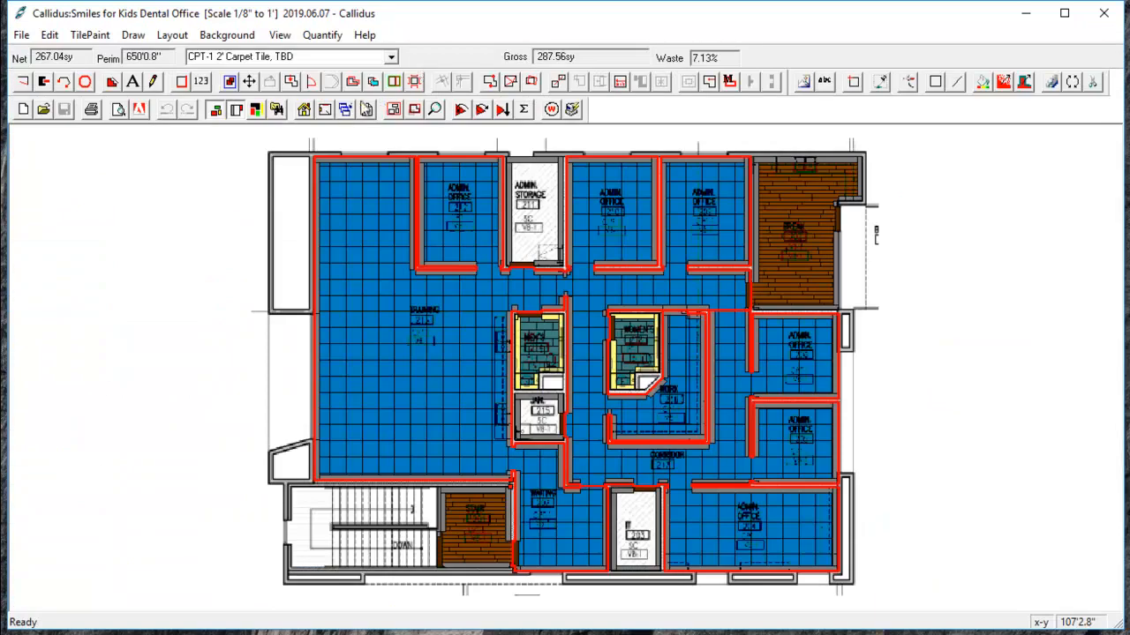
left_click(391, 57)
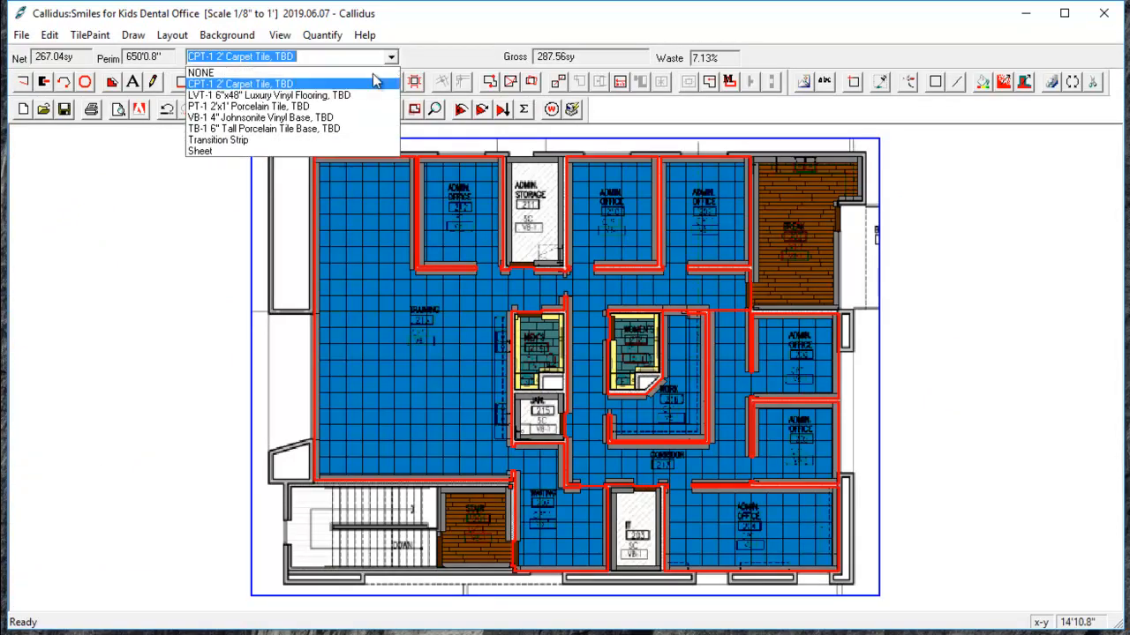
left_click(311, 150)
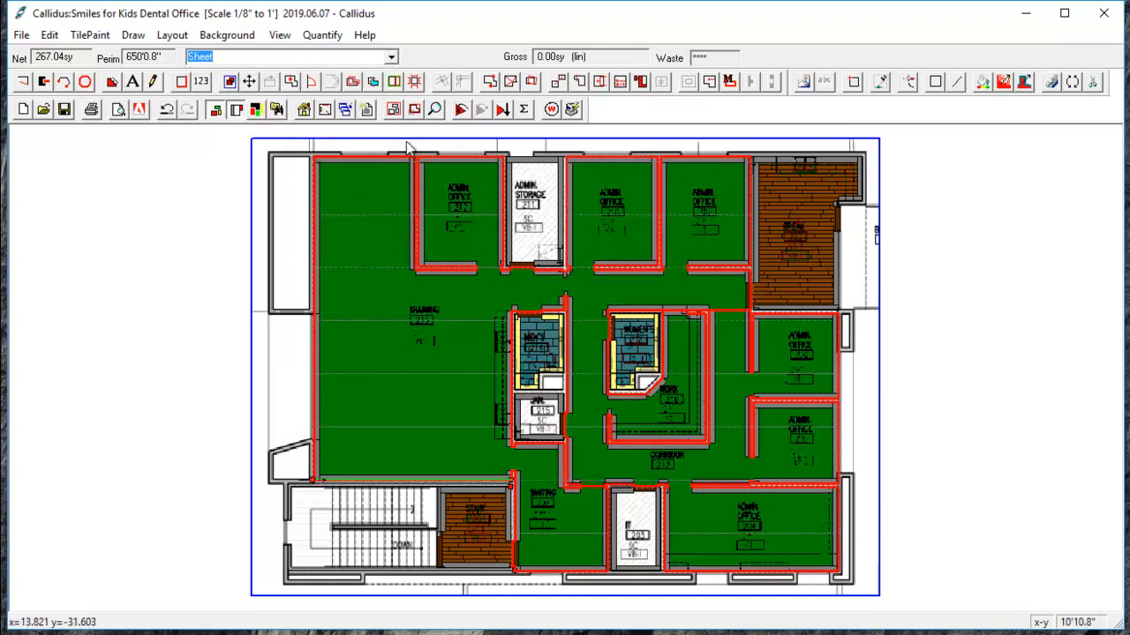
left_click(459, 110)
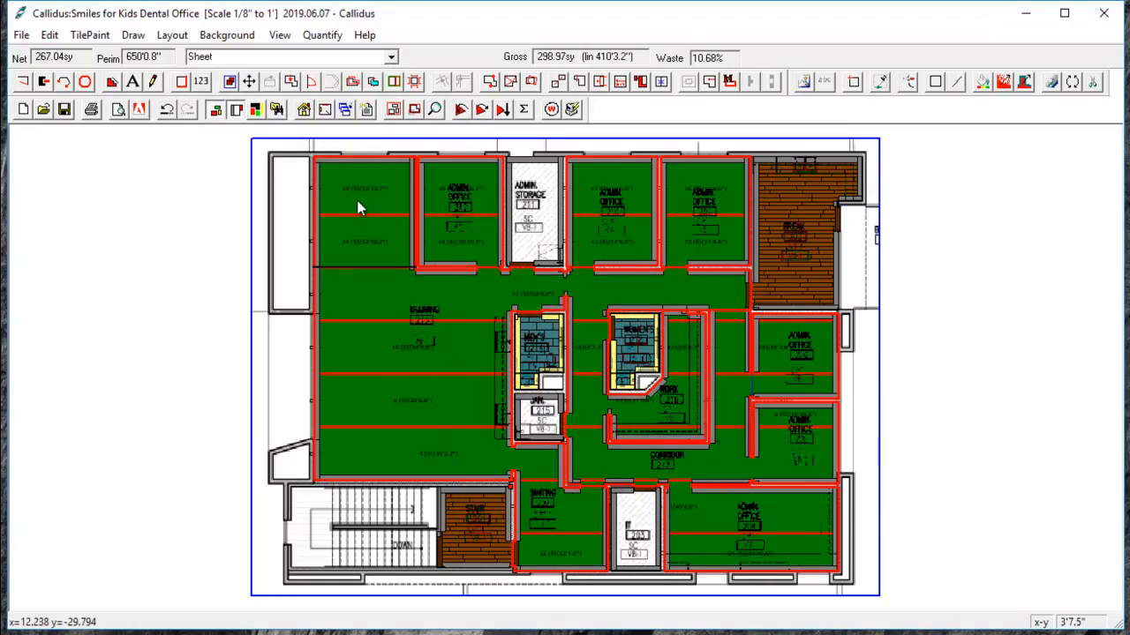
Preview the updated colour summary with Sheet totals, zoomed in then fitted to the whole page.
left_click(119, 109)
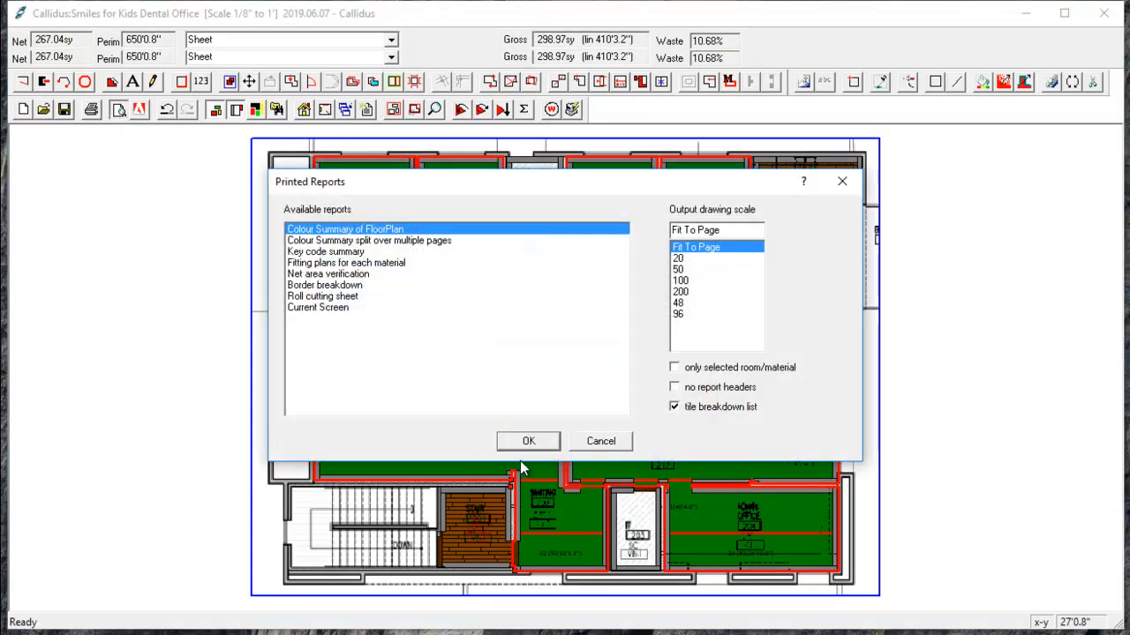
left_click(529, 449)
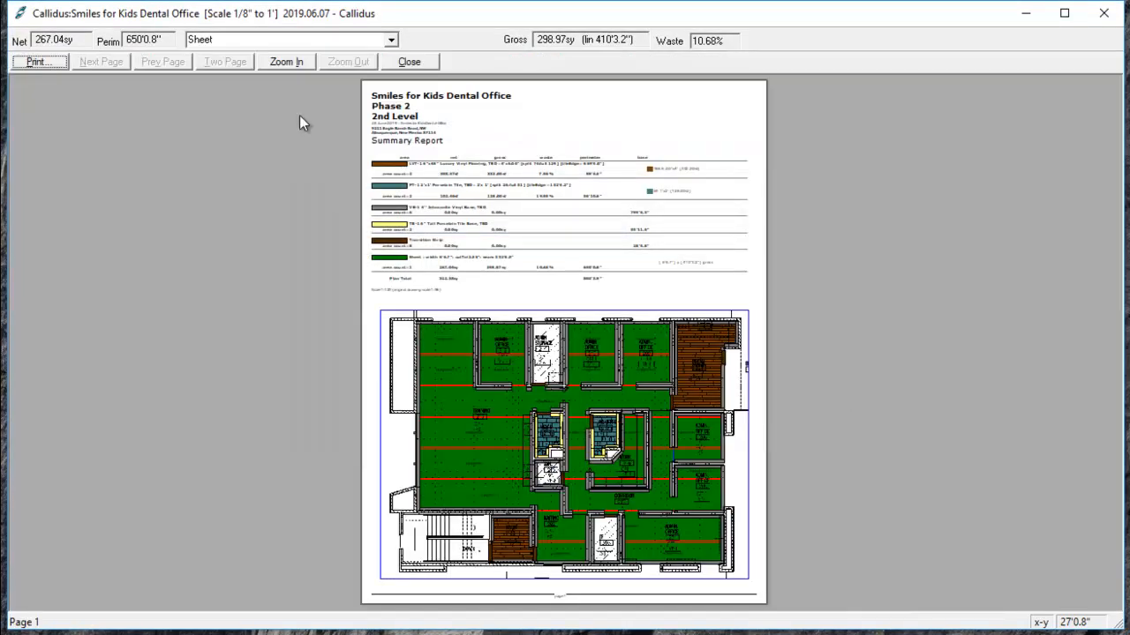
left_click(286, 63)
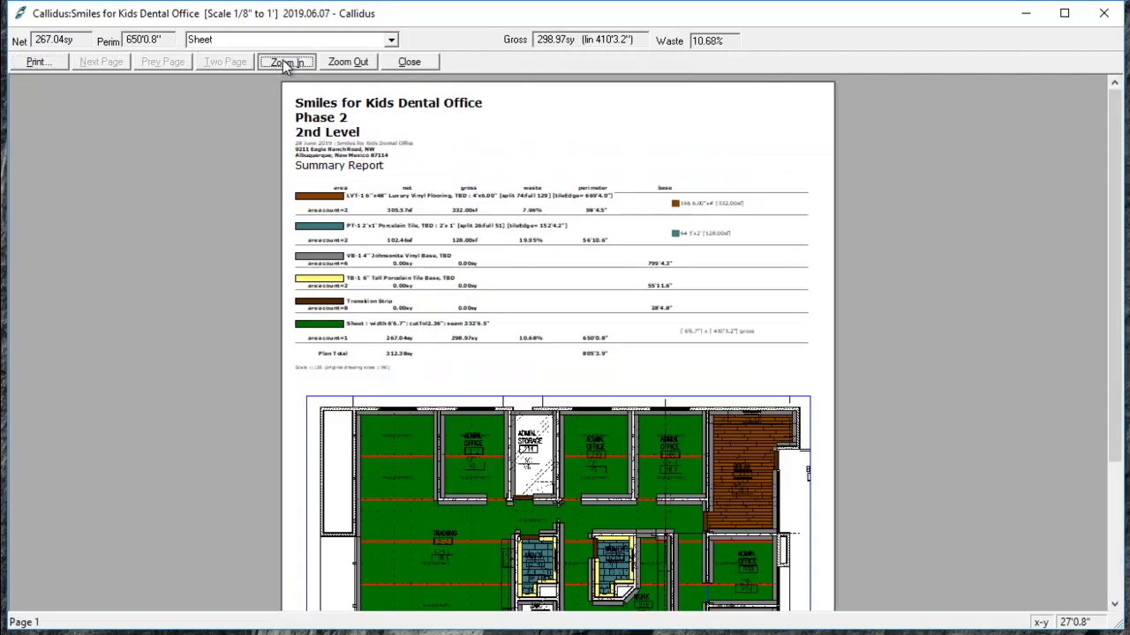
left_click(285, 63)
scroll(300, 220, "down", 5)
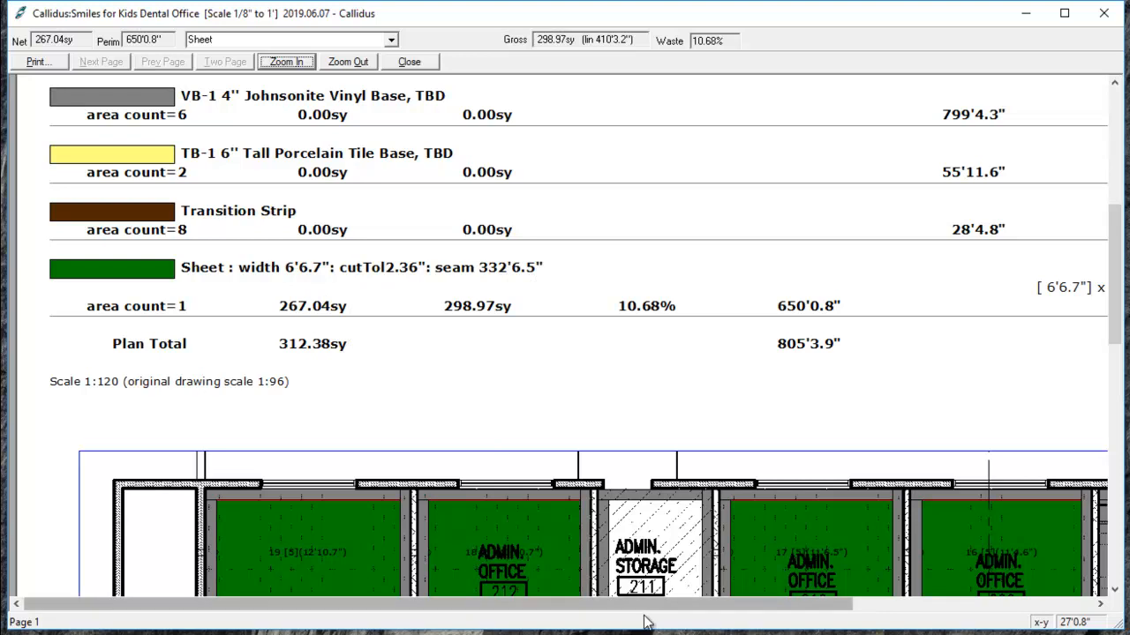
left_click_drag(645, 606, 784, 605)
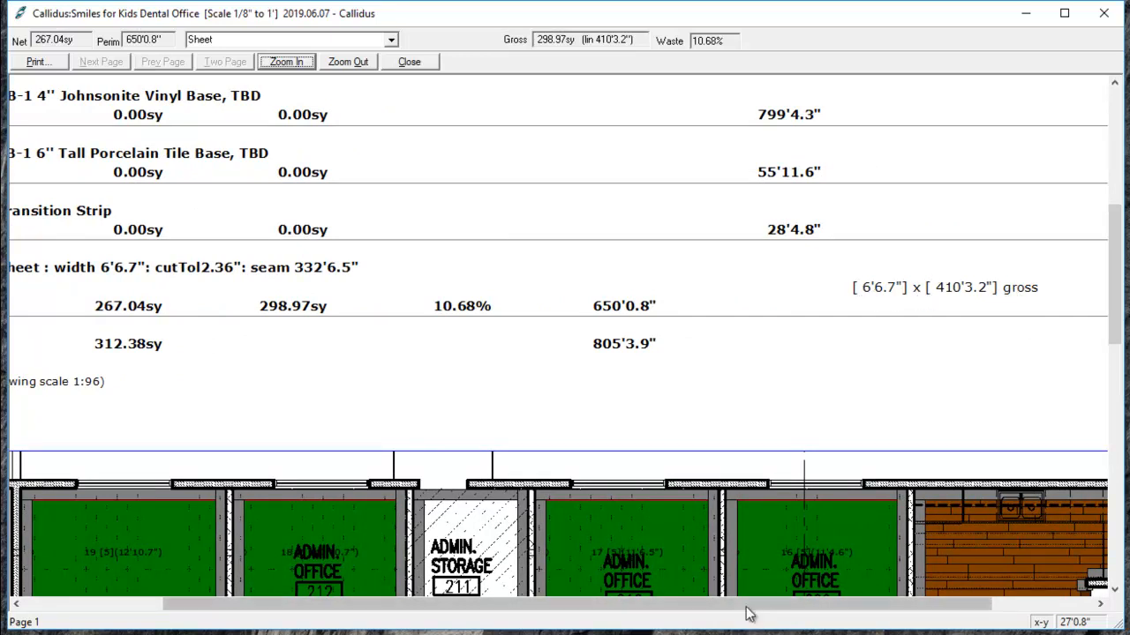
left_click_drag(734, 604, 598, 603)
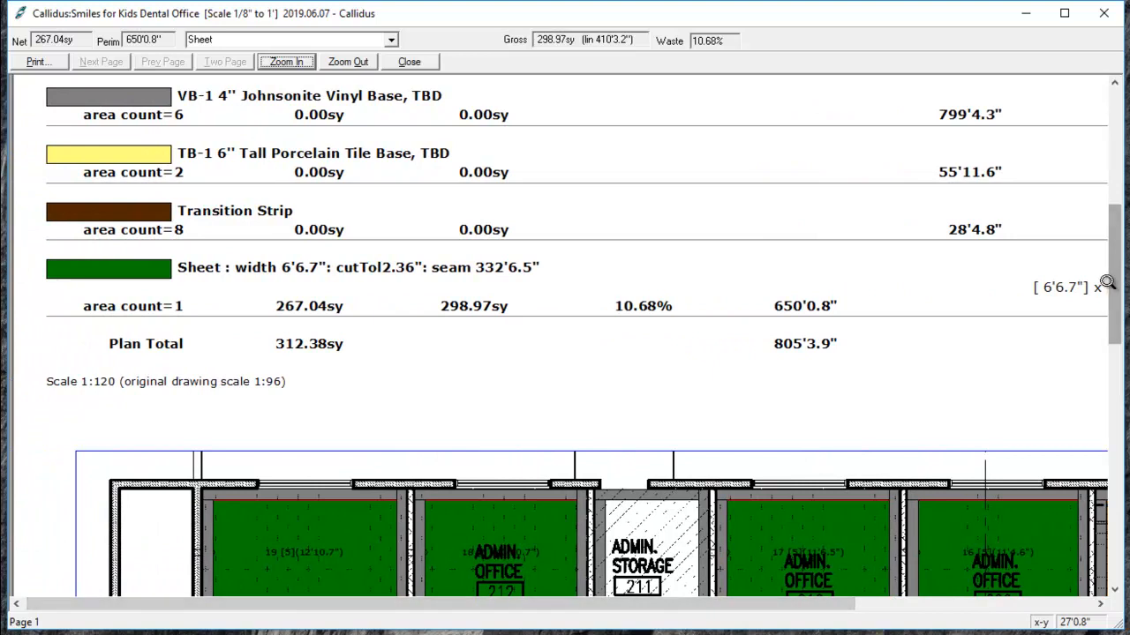
left_click_drag(1119, 289, 1100, 222)
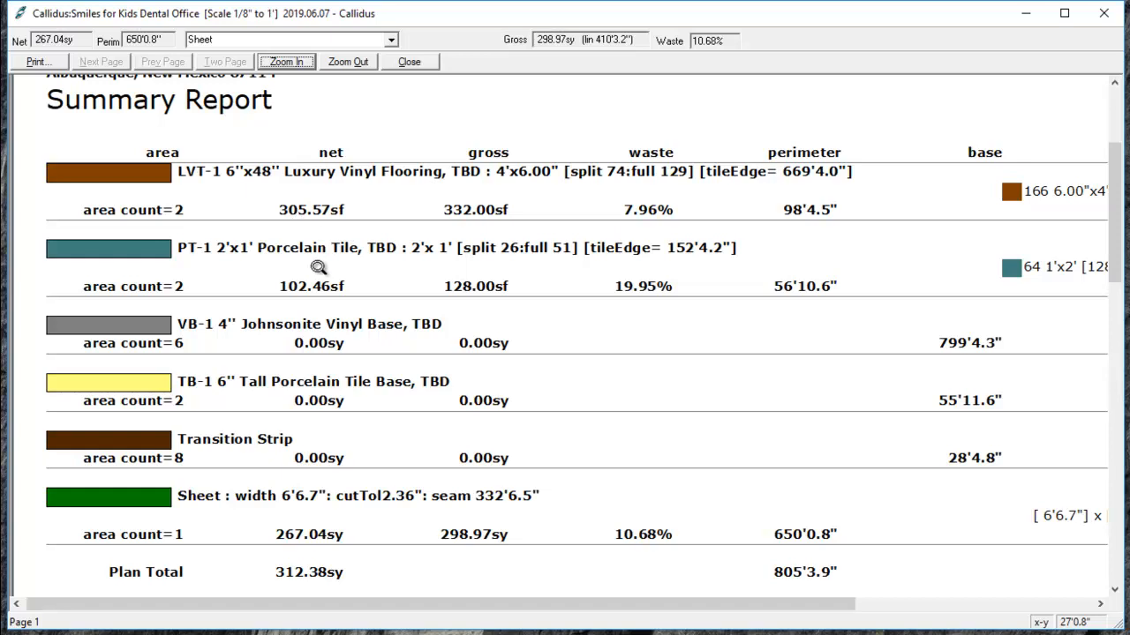
left_click(353, 65)
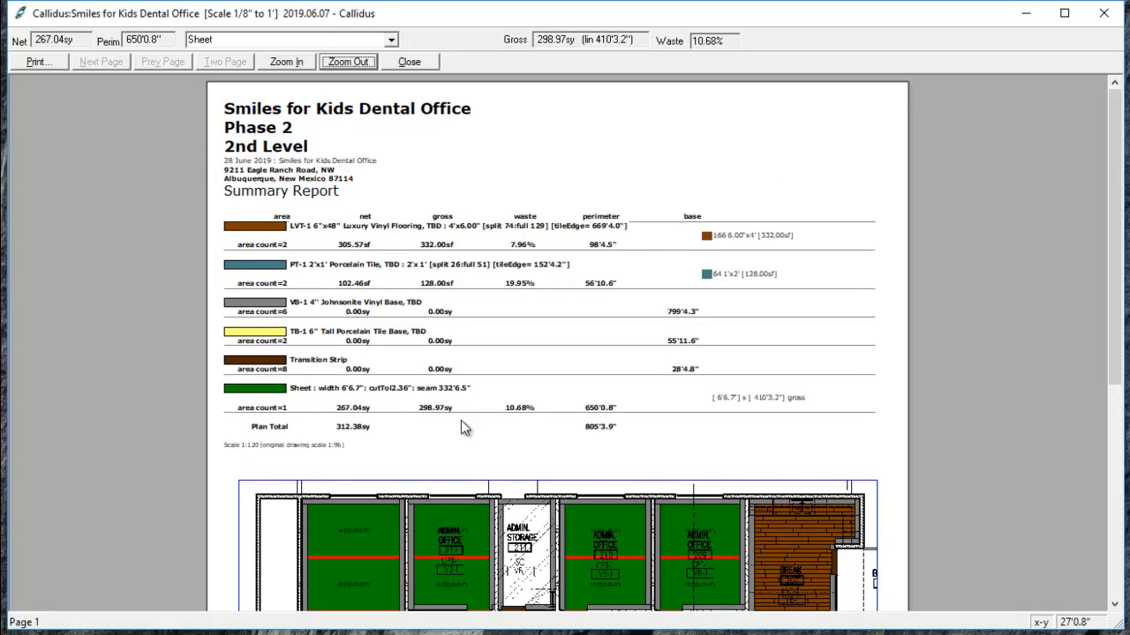
left_click_drag(1123, 241, 1124, 447)
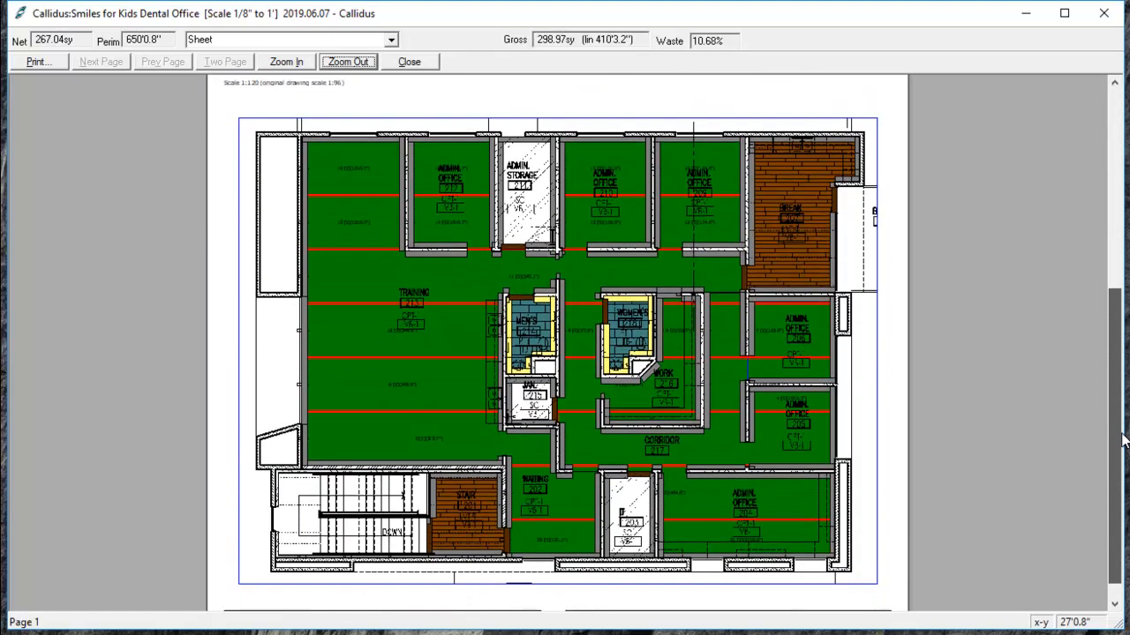
Switch to the Key code summary report, preview it enlarged, then return to the plan.
left_click(405, 63)
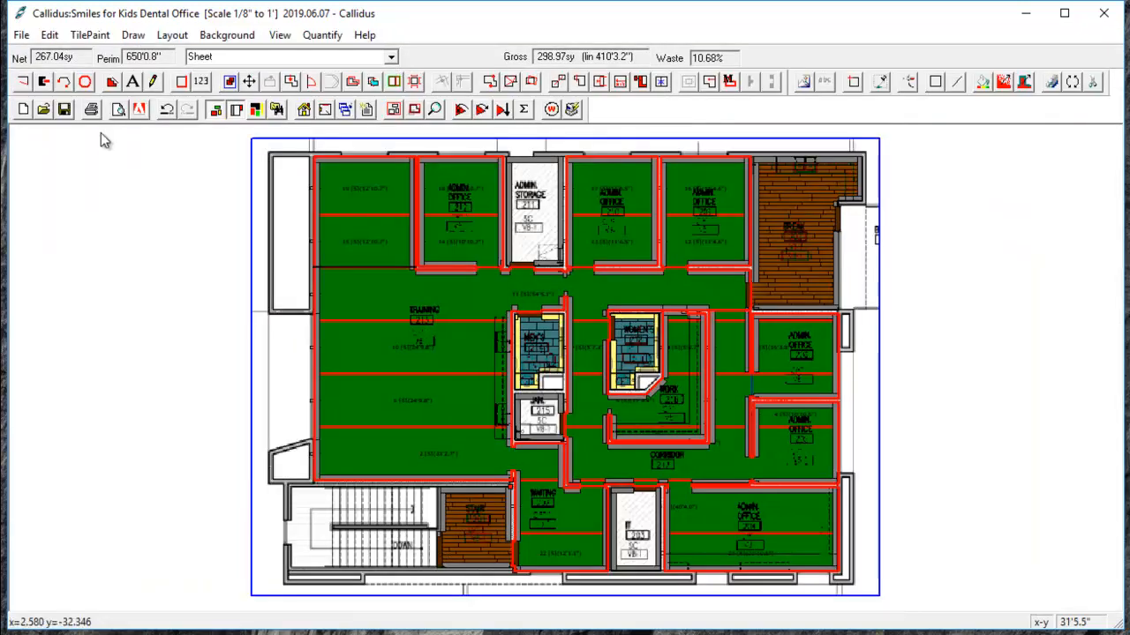
left_click(118, 109)
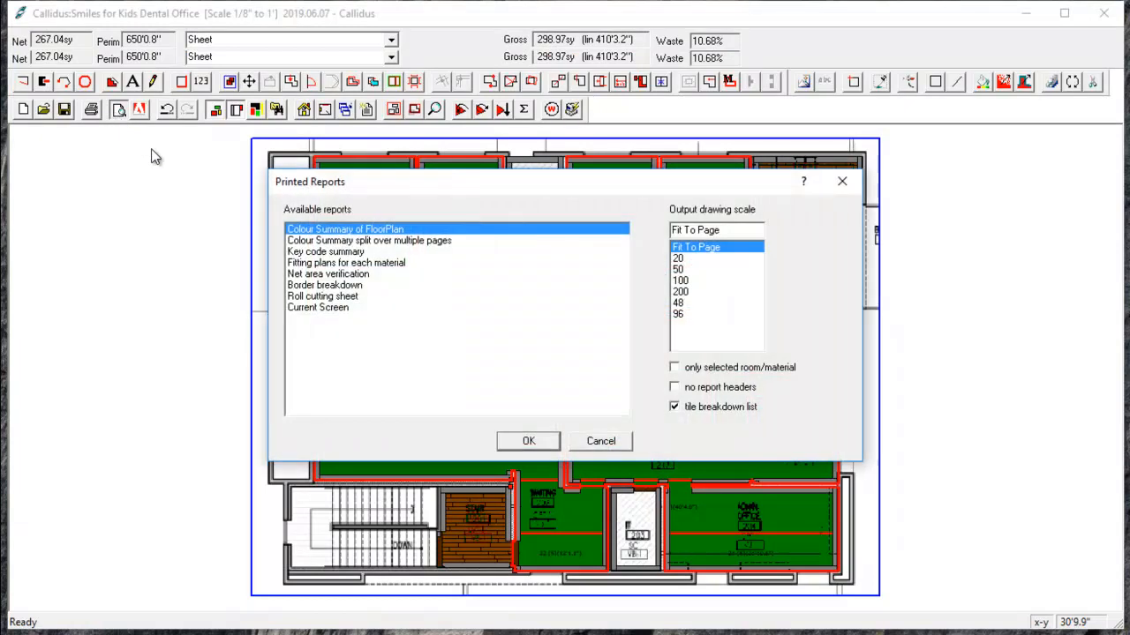
left_click(326, 252)
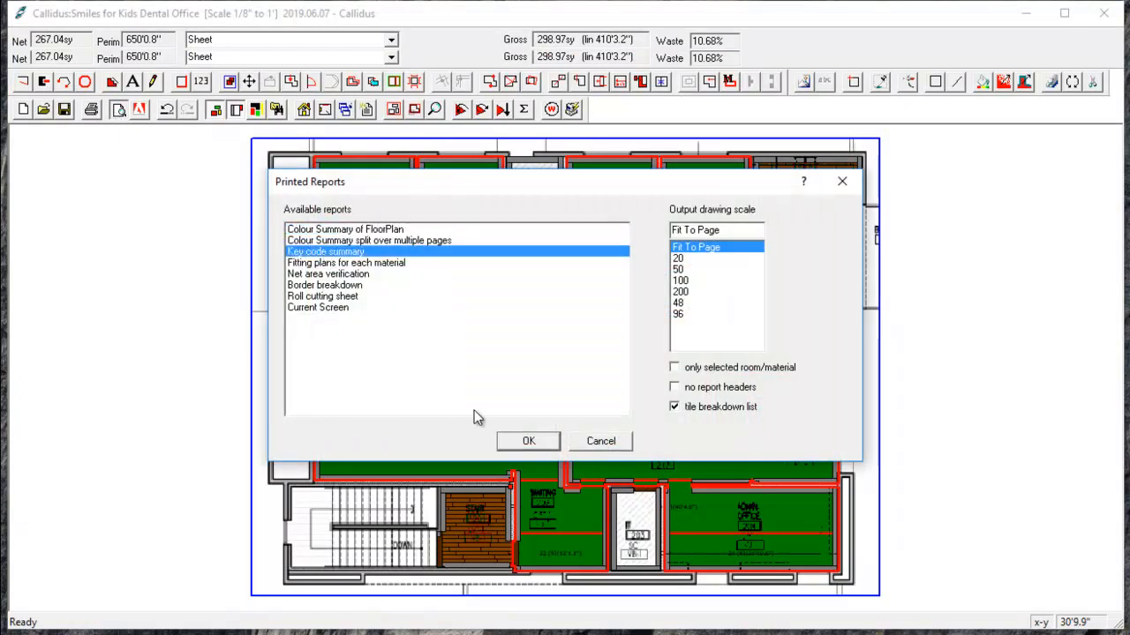
left_click(527, 441)
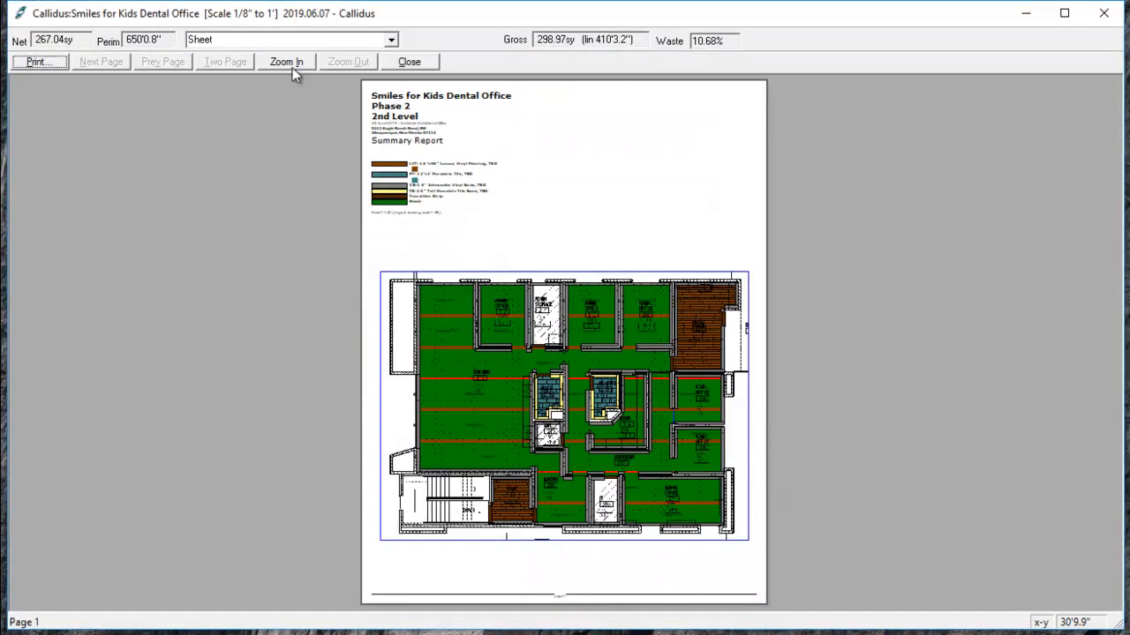
left_click(292, 63)
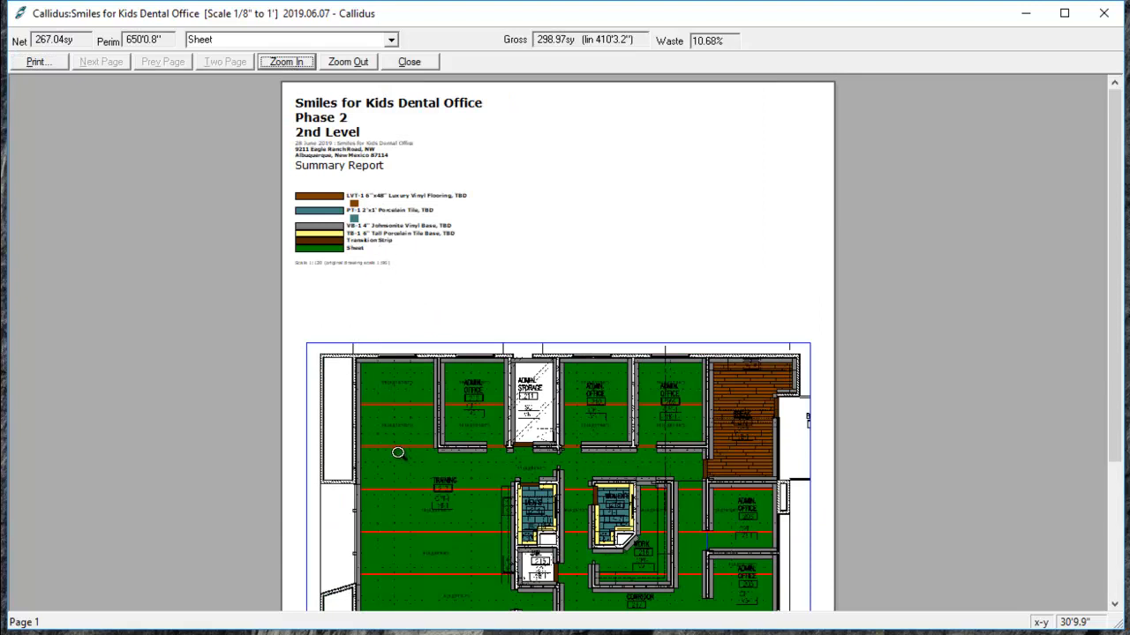
left_click(405, 64)
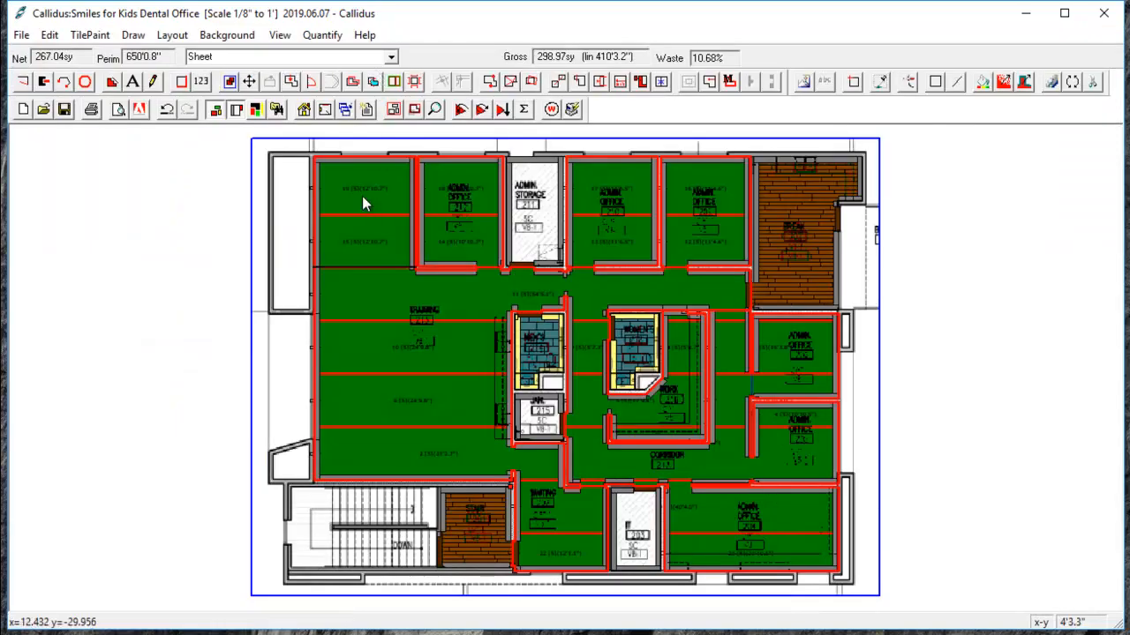
Preview the key code summary report once more and return to the report choices.
left_click(120, 111)
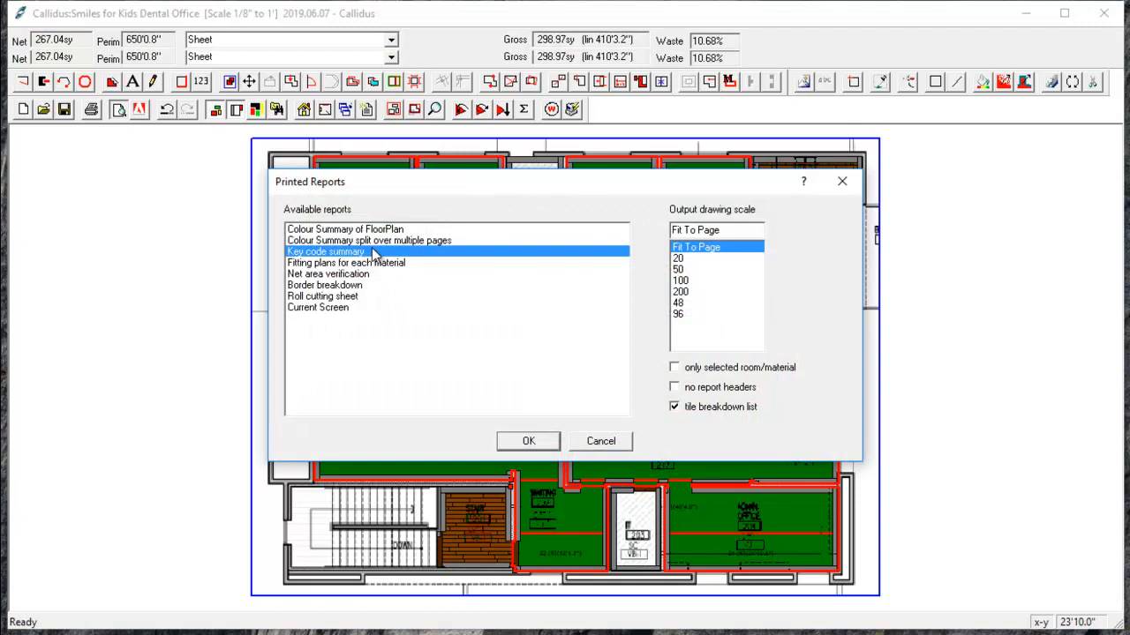
left_click(530, 446)
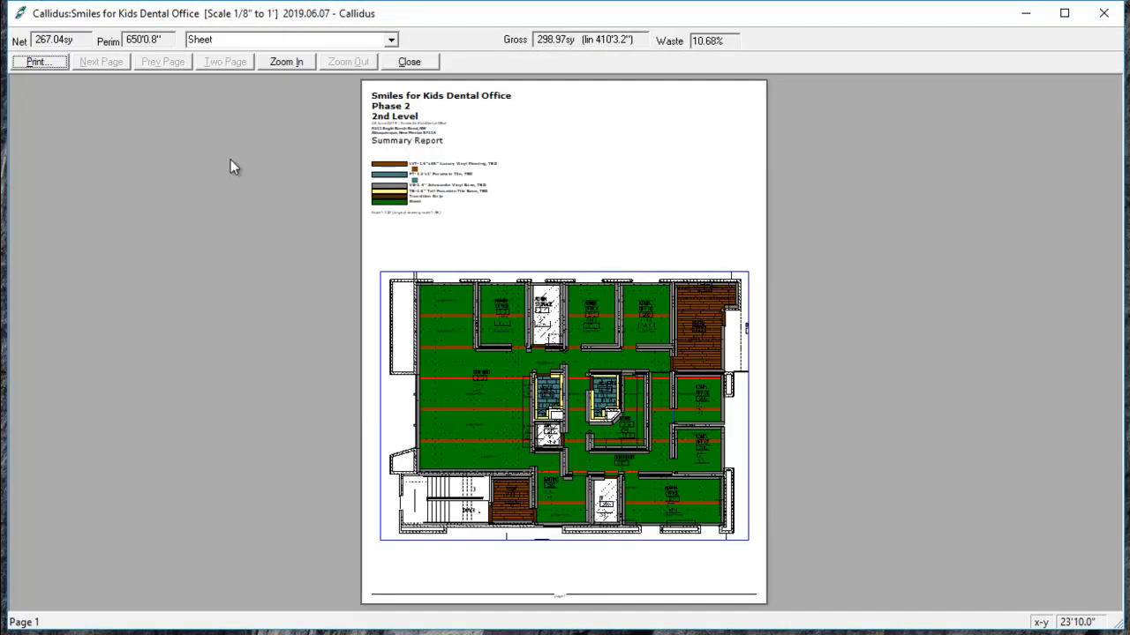
left_click(53, 66)
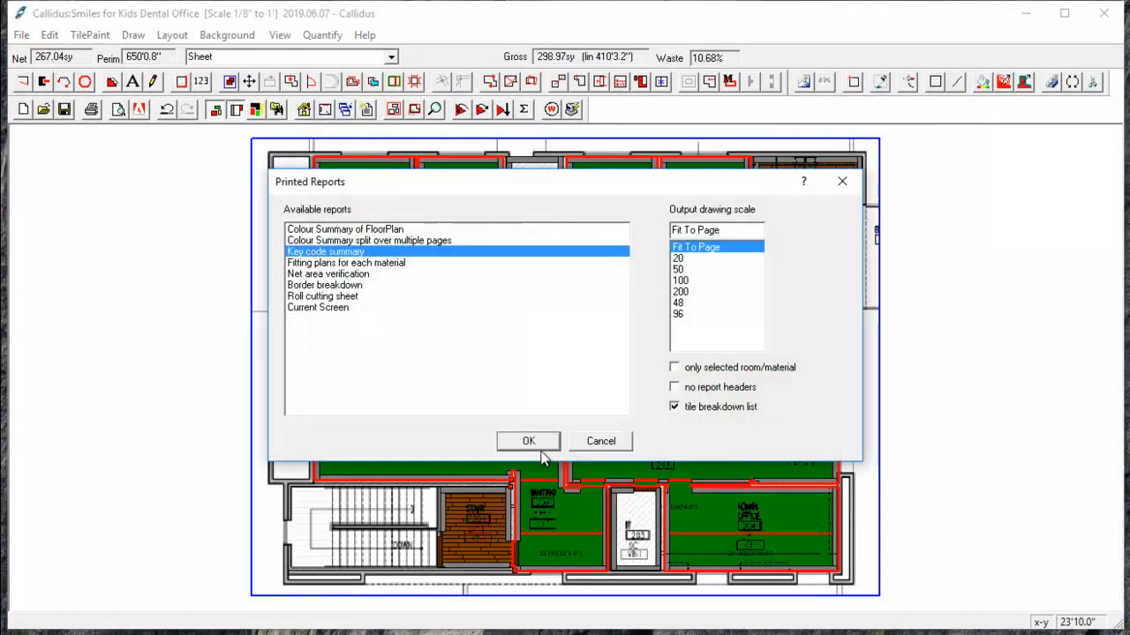
Send the key code summary to print with Adobe PDF kept as the printer.
left_click(528, 441)
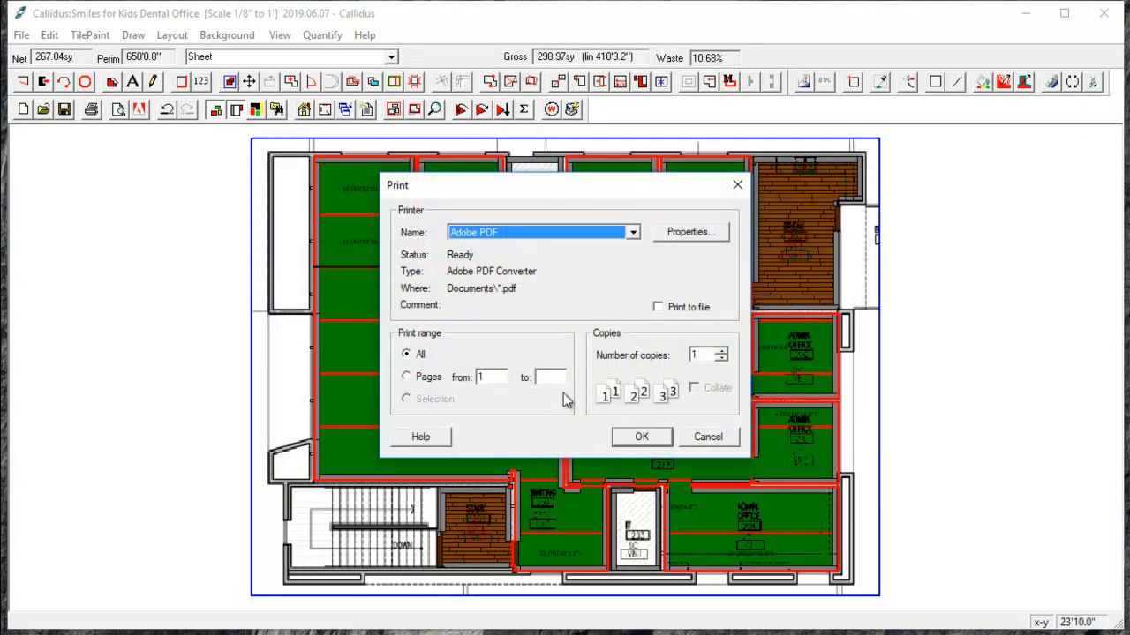
left_click(631, 233)
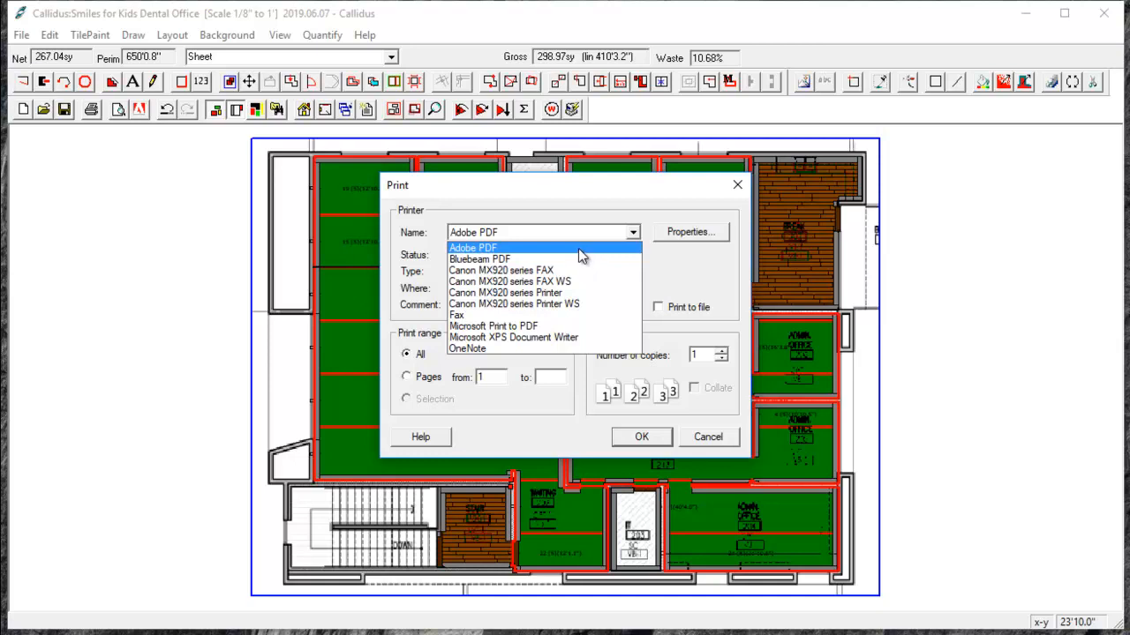
left_click(579, 248)
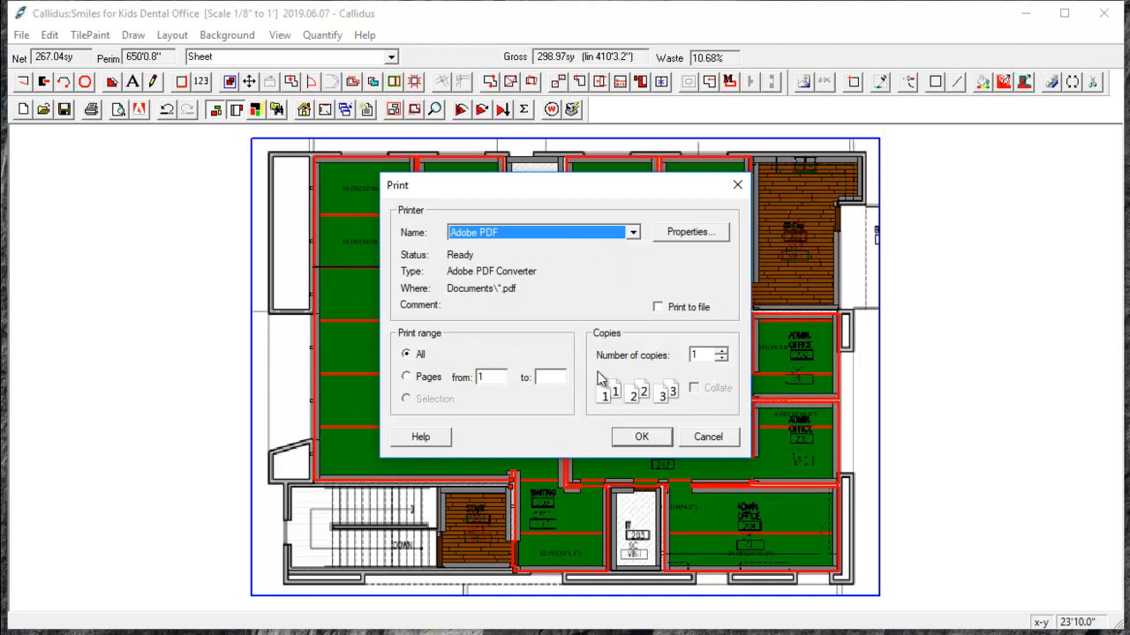
Confirm the Print dialog to start saving the report as a PDF.
left_click(643, 433)
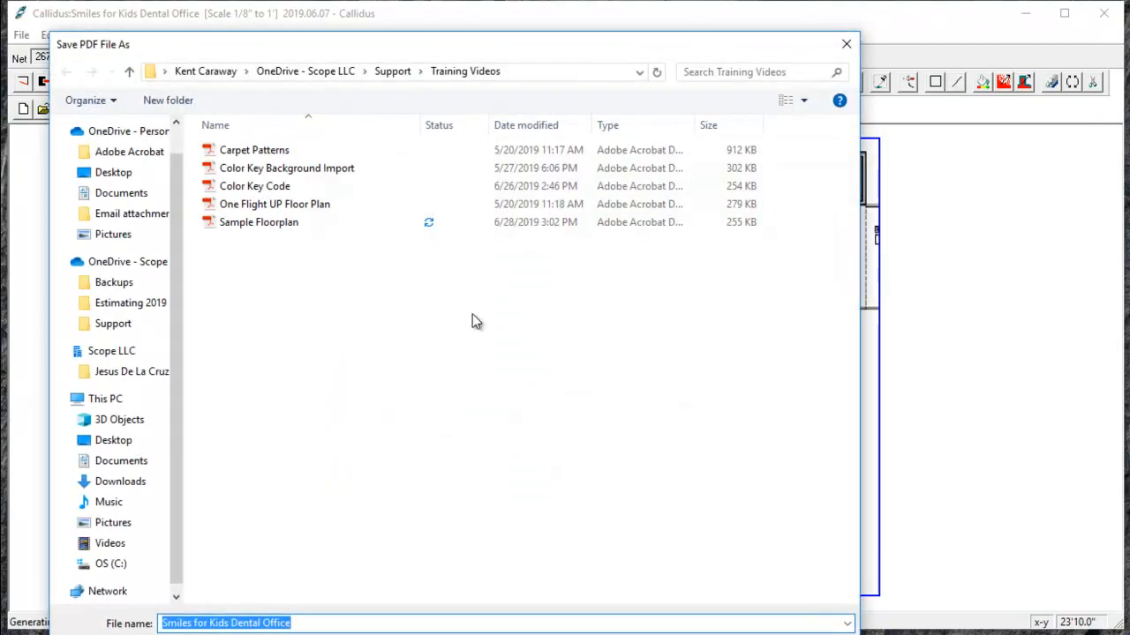